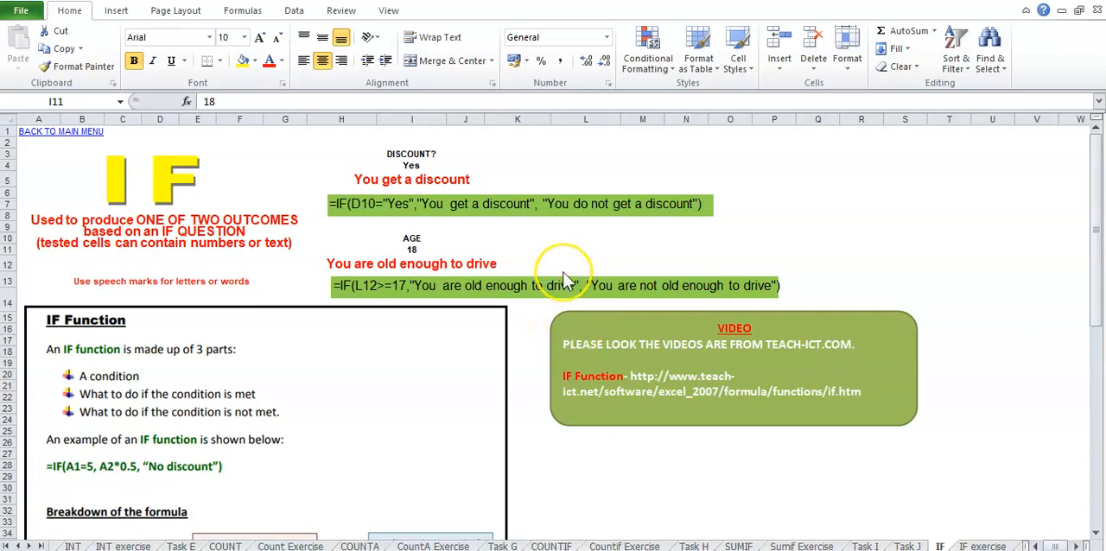
- Set the age in cell I11 to 14 to test the driving-age IF formula below it
click(557, 246)
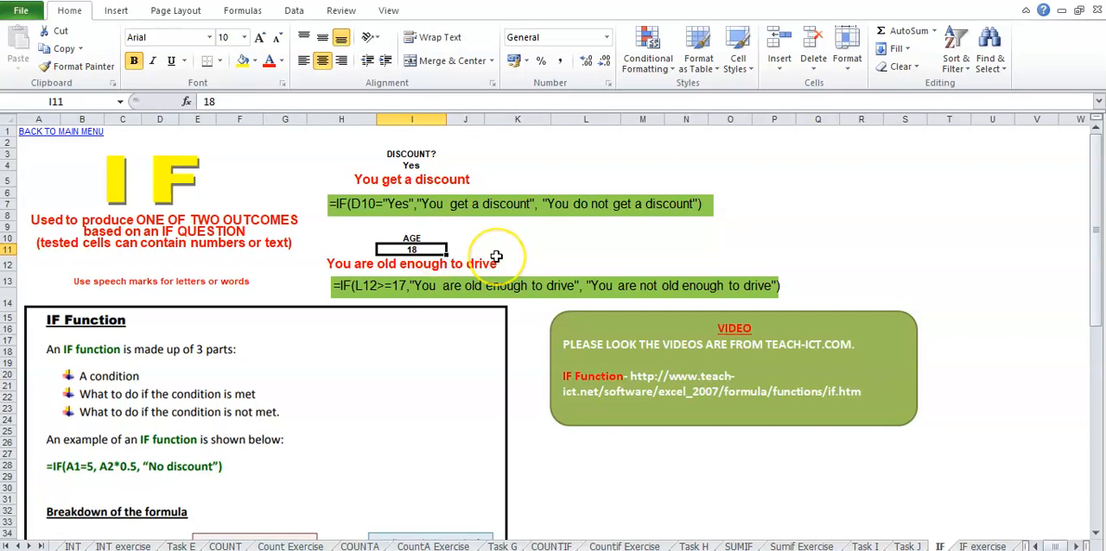
click(396, 265)
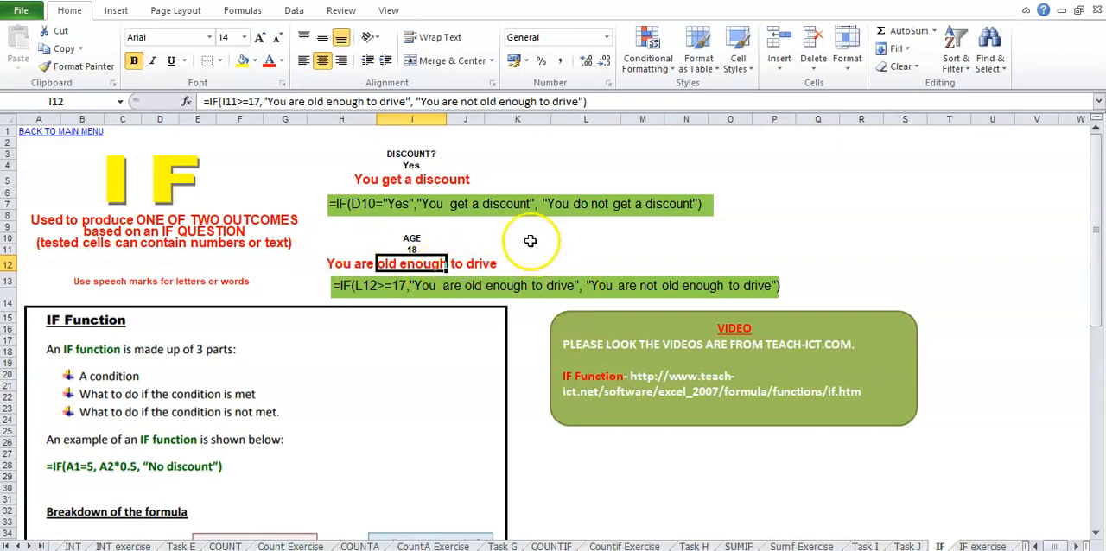
key(Up)
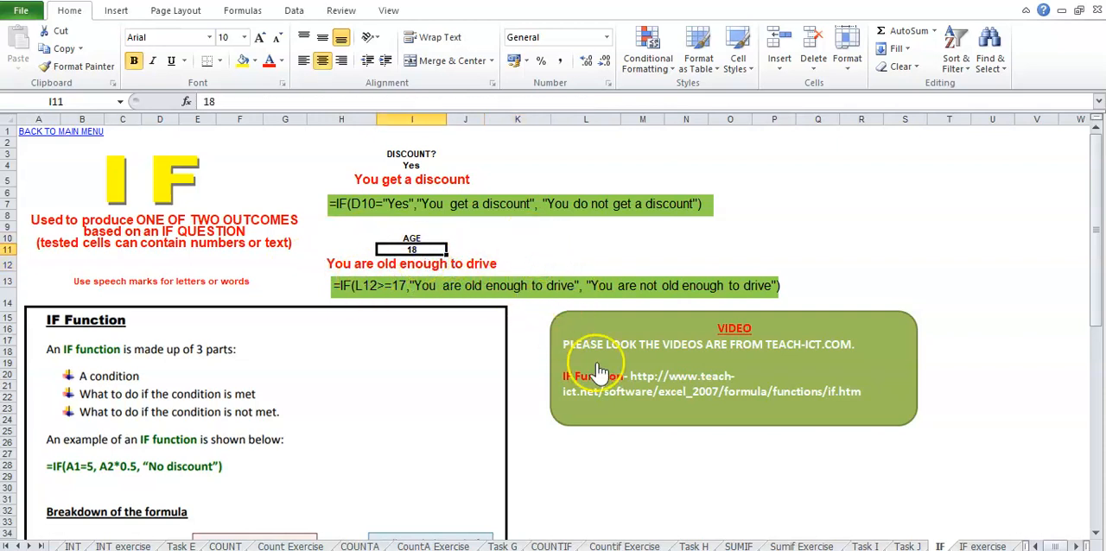
text(14)
key(Return)
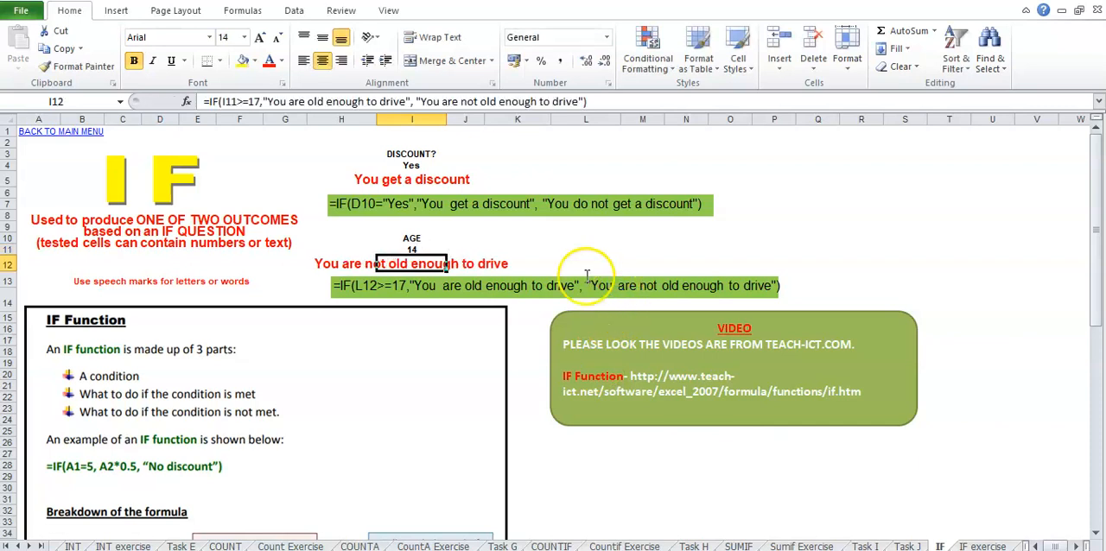
click(527, 250)
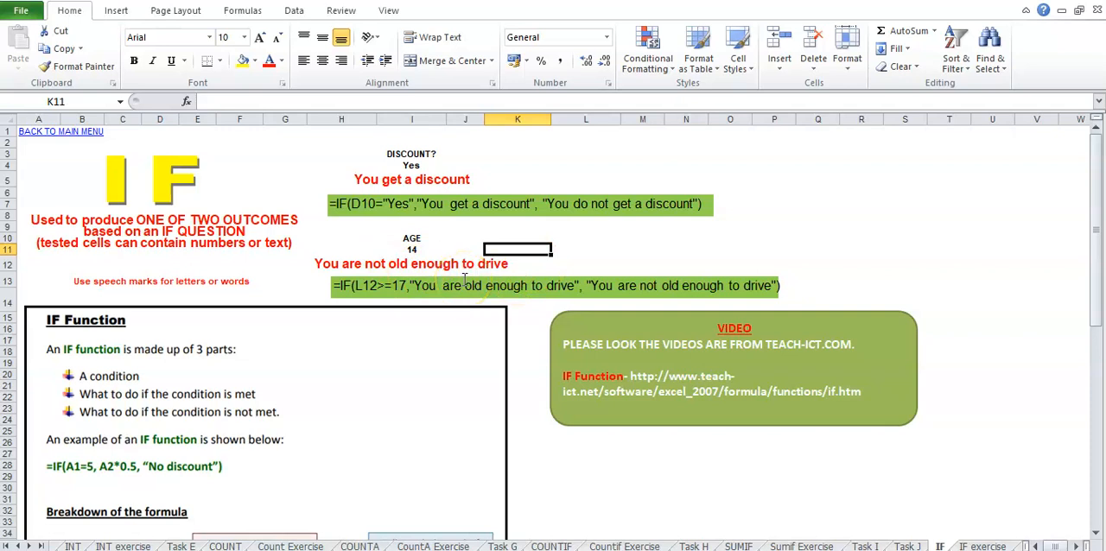
click(412, 249)
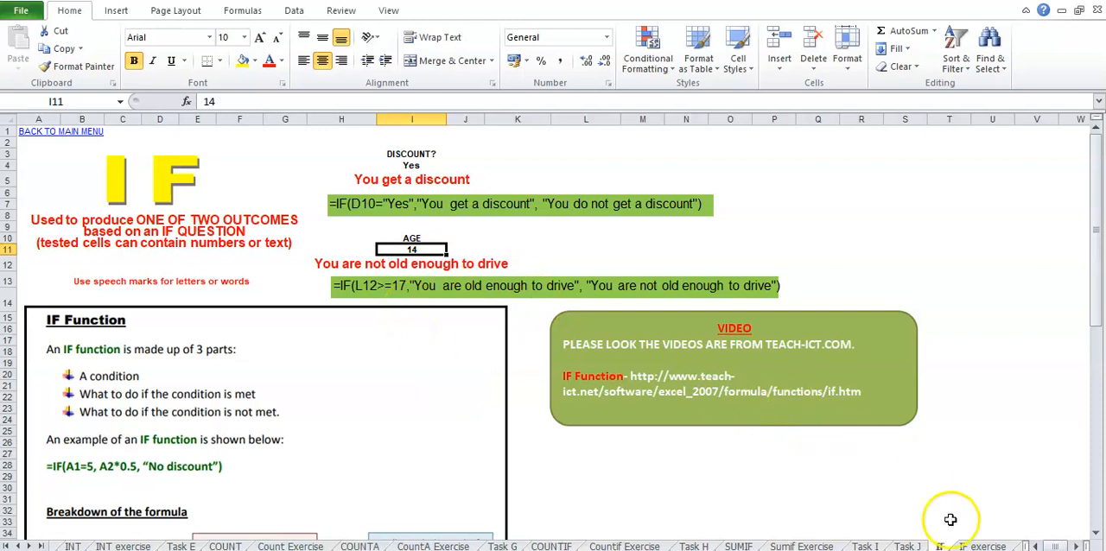
- Open the IF exercise sheet and clear the existing answers under Symbol and Text Displayed
click(973, 546)
drag(945, 180, 950, 243)
key(Delete)
drag(896, 304, 893, 356)
key(Delete)
click(897, 384)
- Enter the formula =IF(B4<80, "B", "A") in cell C4 for the first student's symbol
click(889, 185)
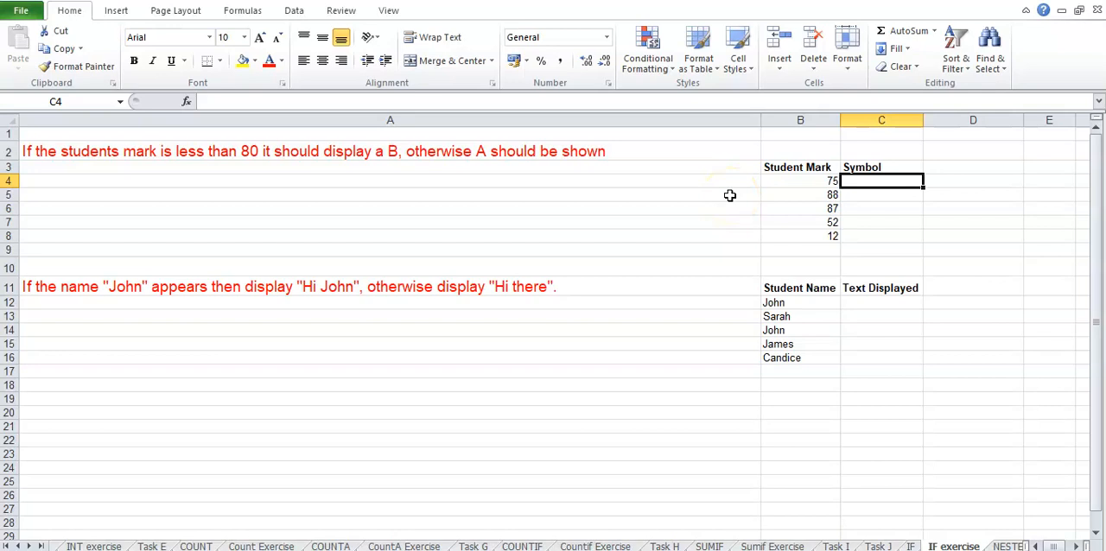
text(=)
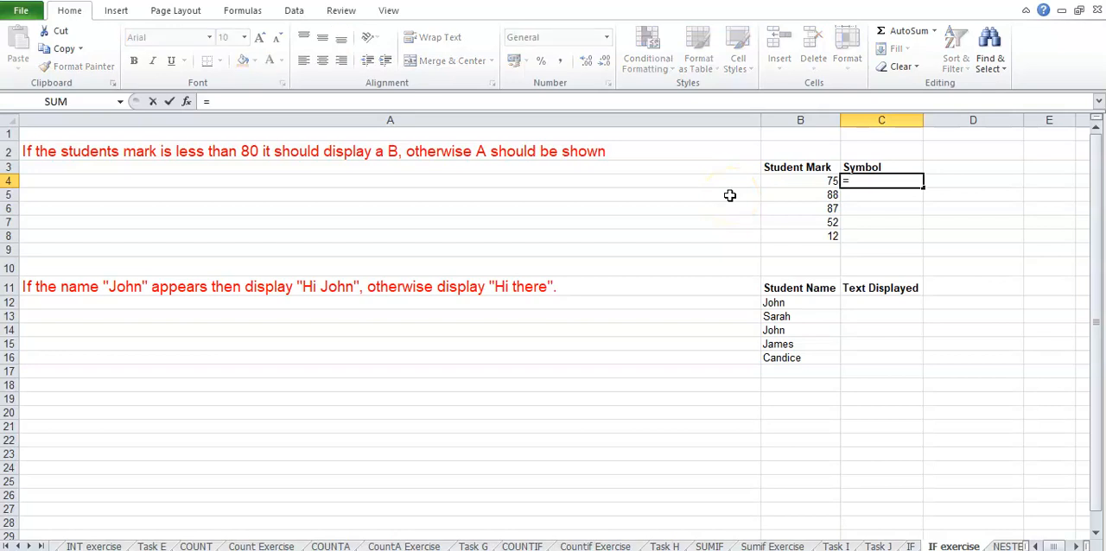
text(IF()
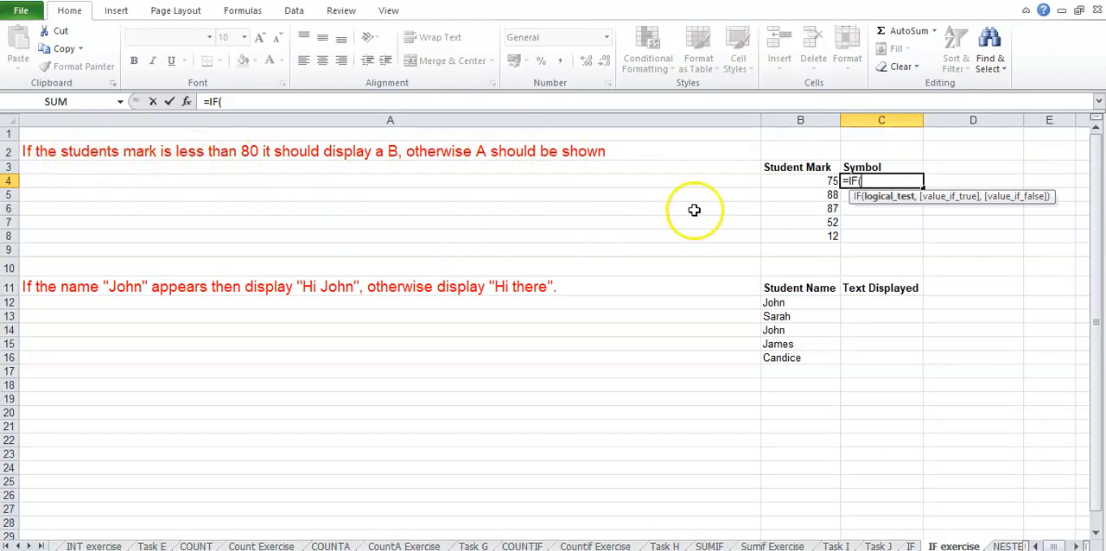
click(785, 181)
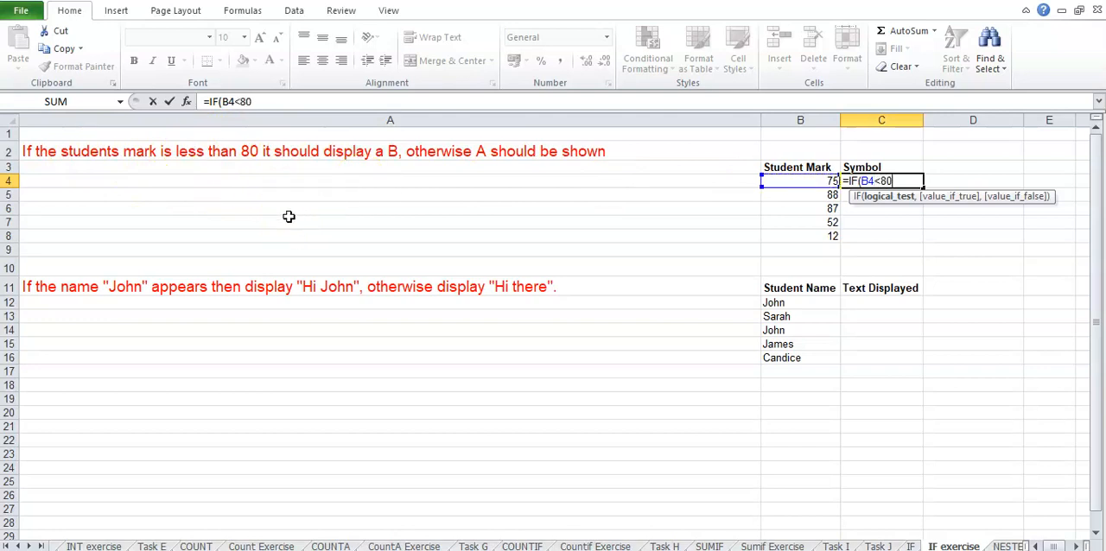
text(,)
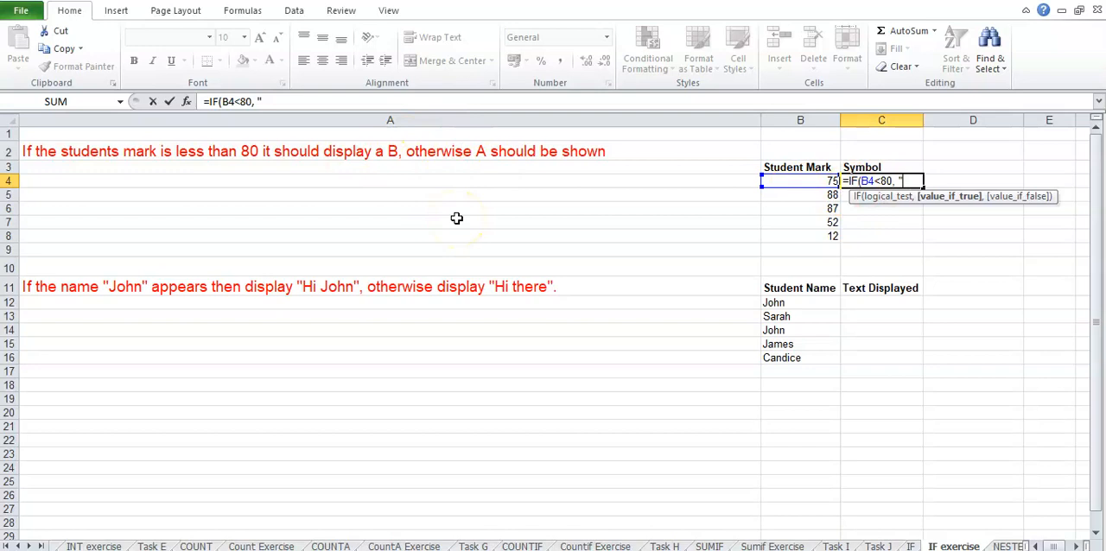
text(", "A)
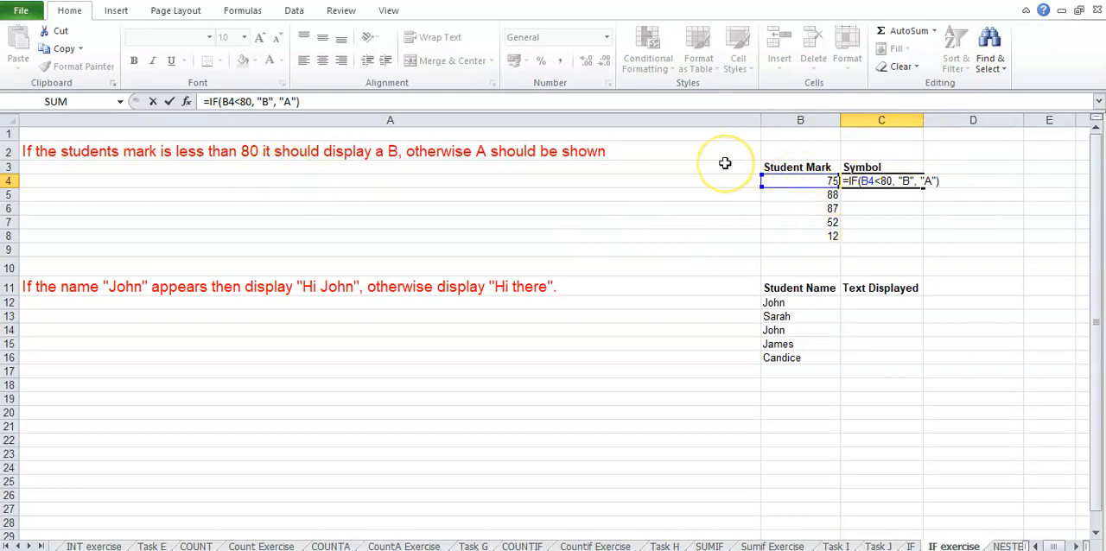
key(Return)
- Review the IF formula in C4 and fill it down the Symbol column to C8
click(864, 181)
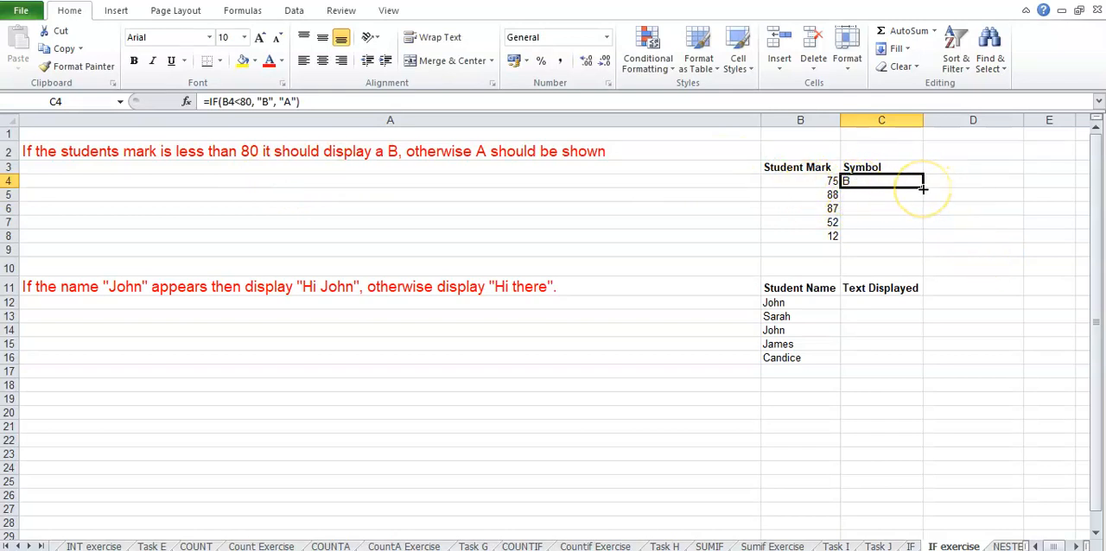
double_click(866, 182)
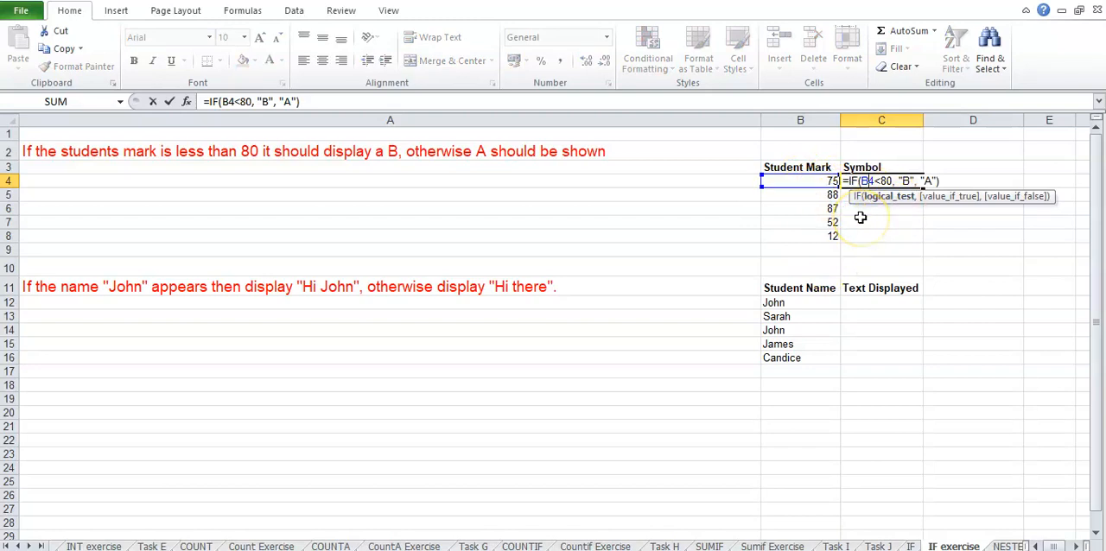
key(Return)
click(899, 183)
drag(922, 187, 918, 236)
click(946, 266)
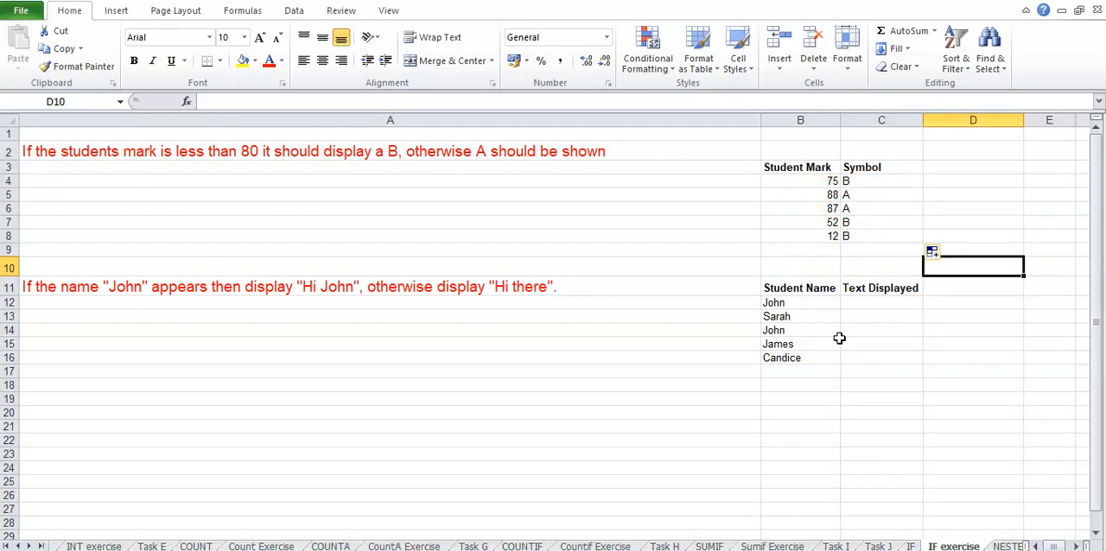
- Enter an IF formula in C12 that returns the instruction's personal greeting when B12 equals the specified name, otherwise "Hi there"
click(856, 302)
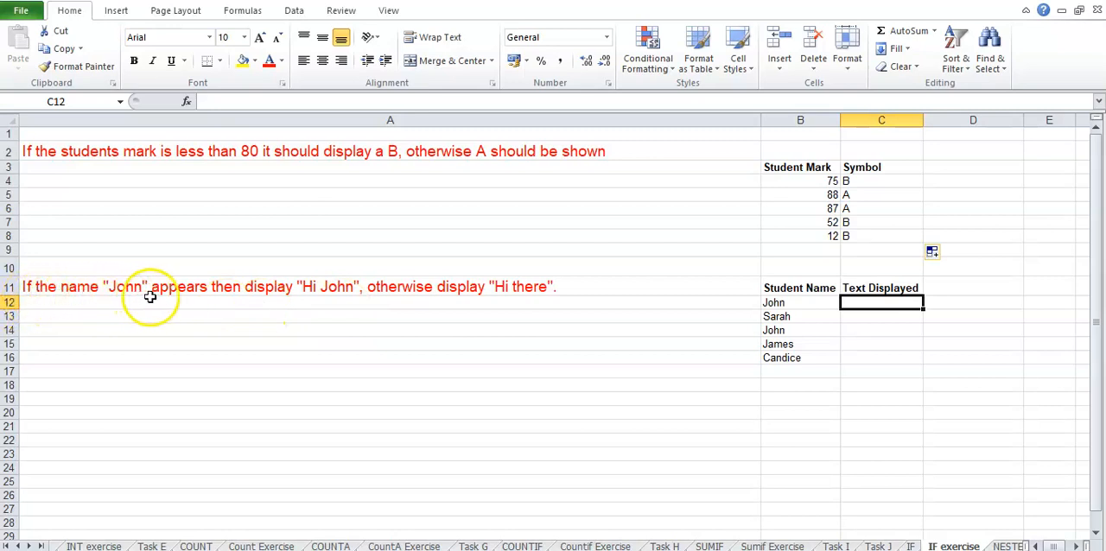
click(804, 303)
click(782, 303)
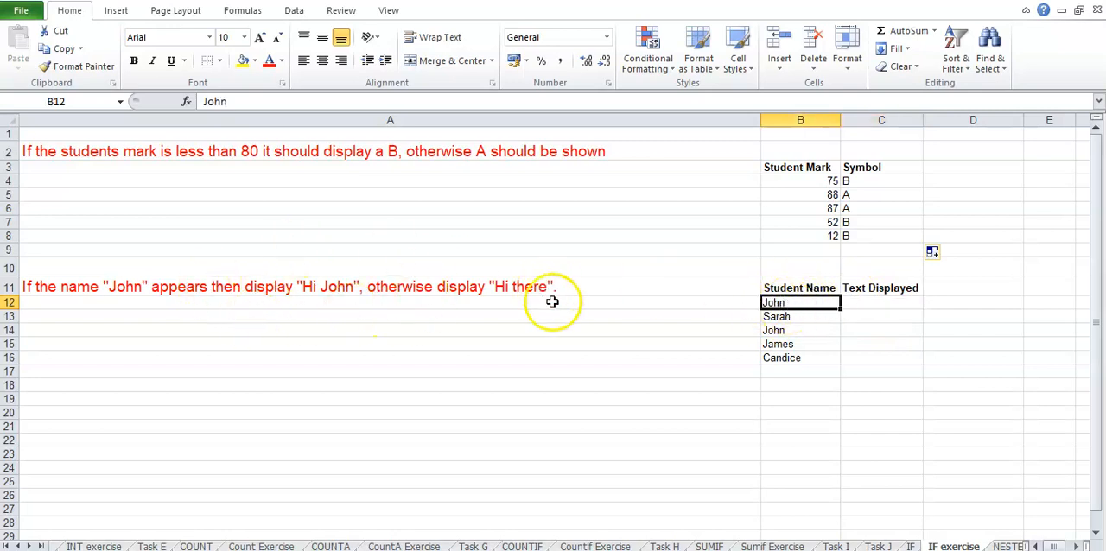
click(854, 305)
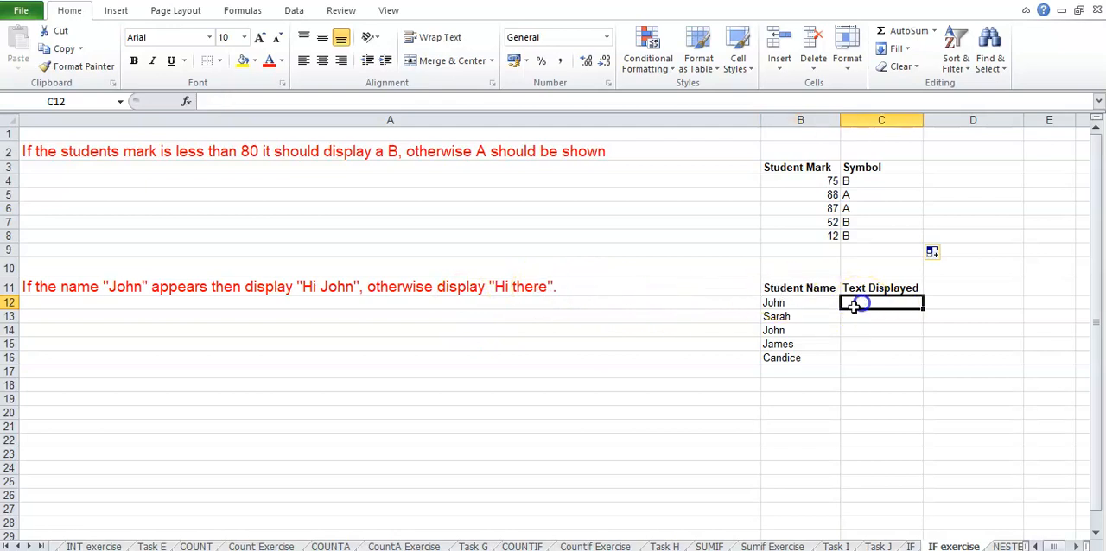
text(=IF()
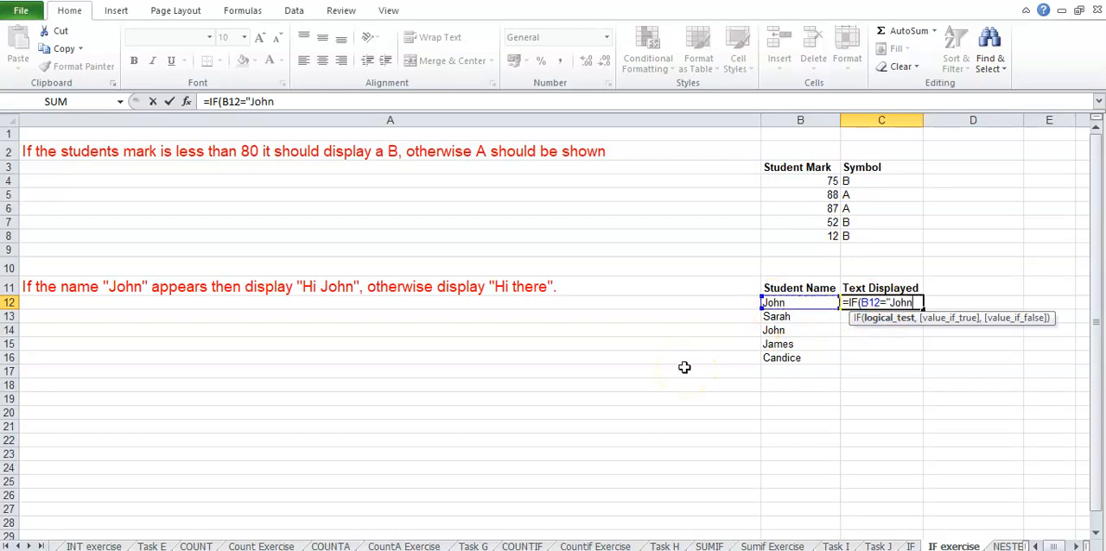
text(",)
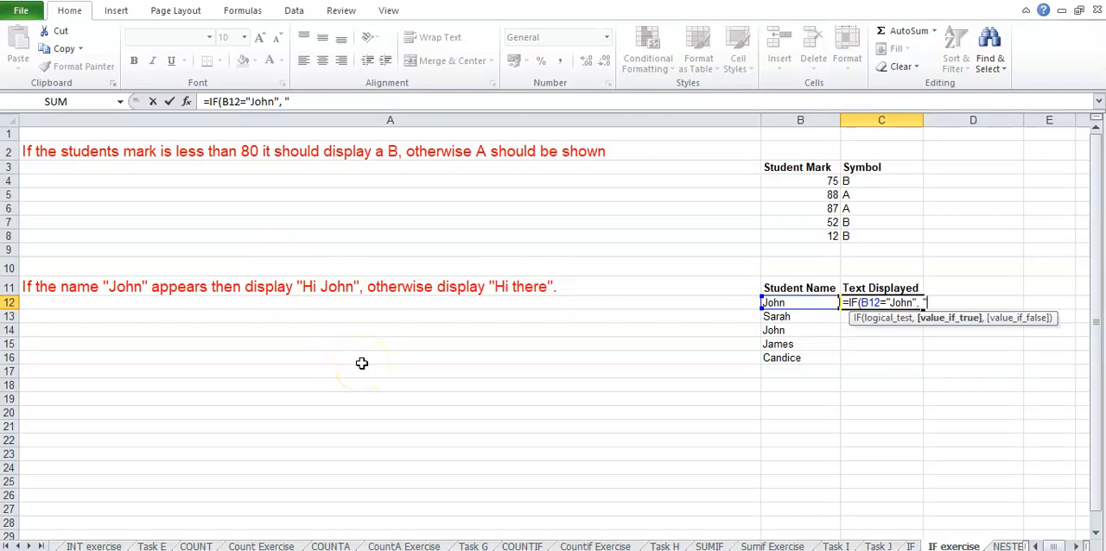
text(", "Hi there")
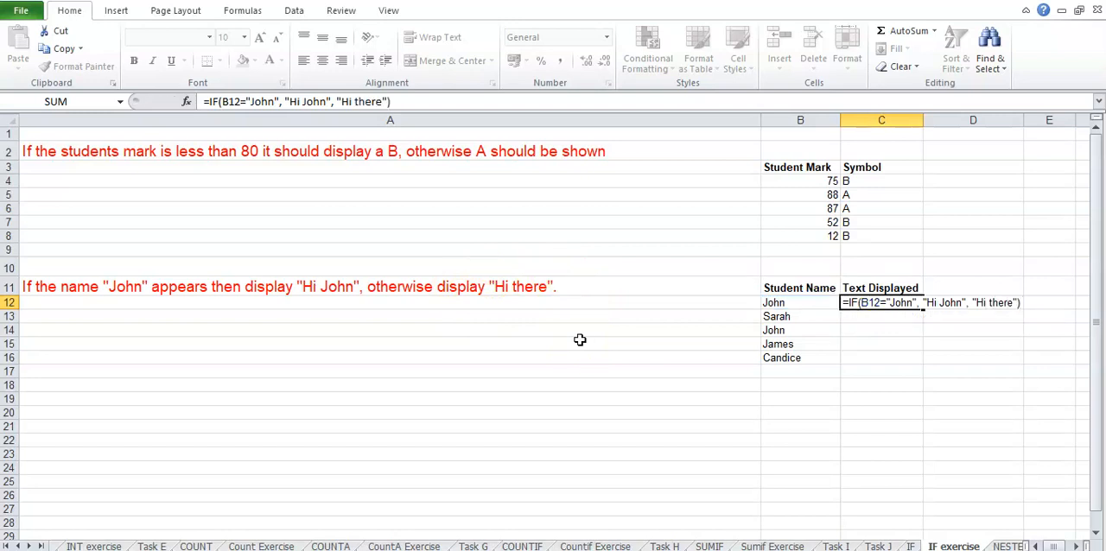
key(Return)
- Fill the greeting formula from C12 down to C16 and check the copied results against the student names
click(807, 308)
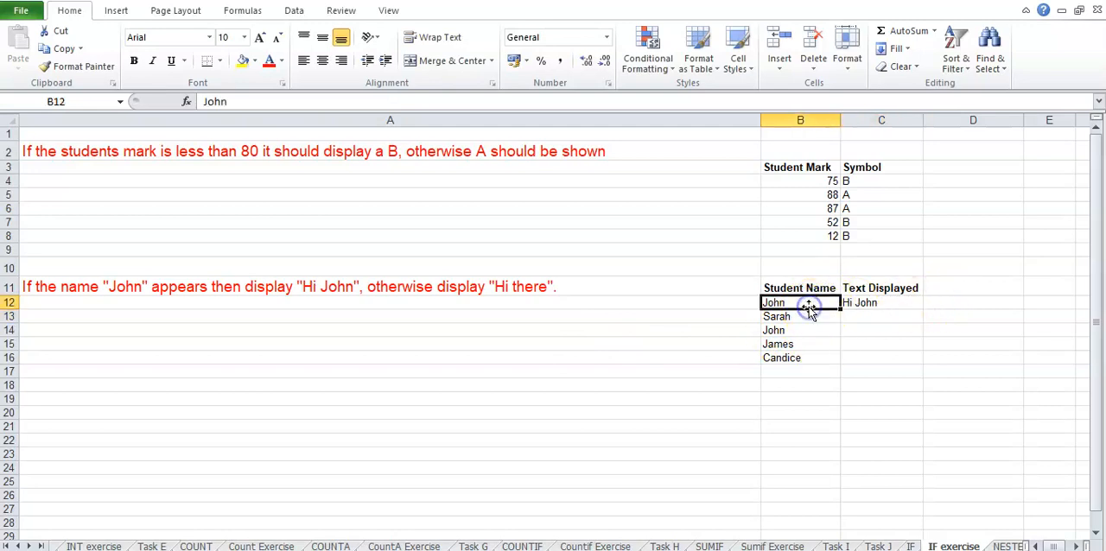
click(856, 302)
drag(921, 311, 920, 363)
click(954, 411)
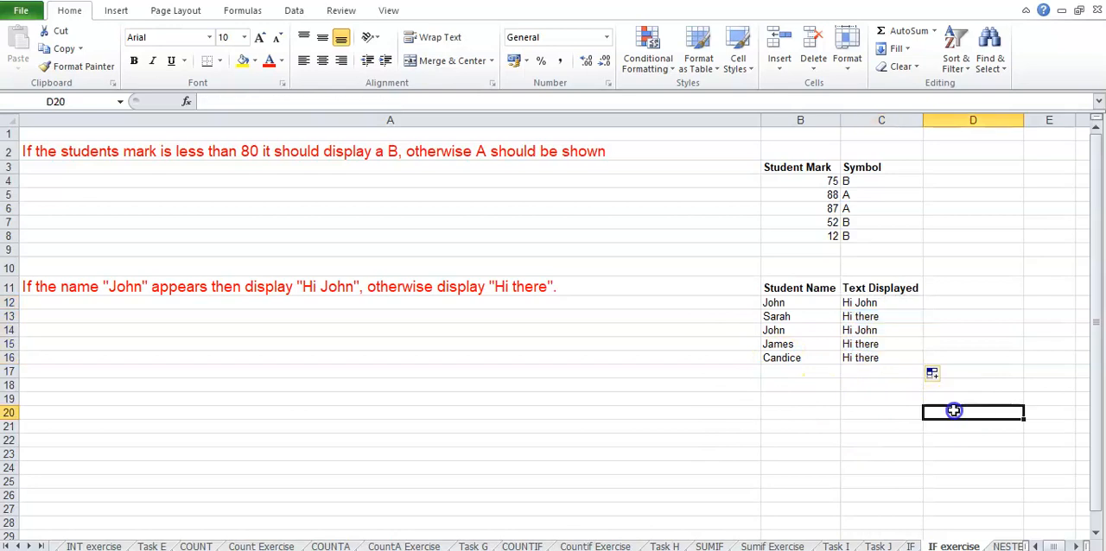
click(855, 318)
click(864, 344)
click(870, 359)
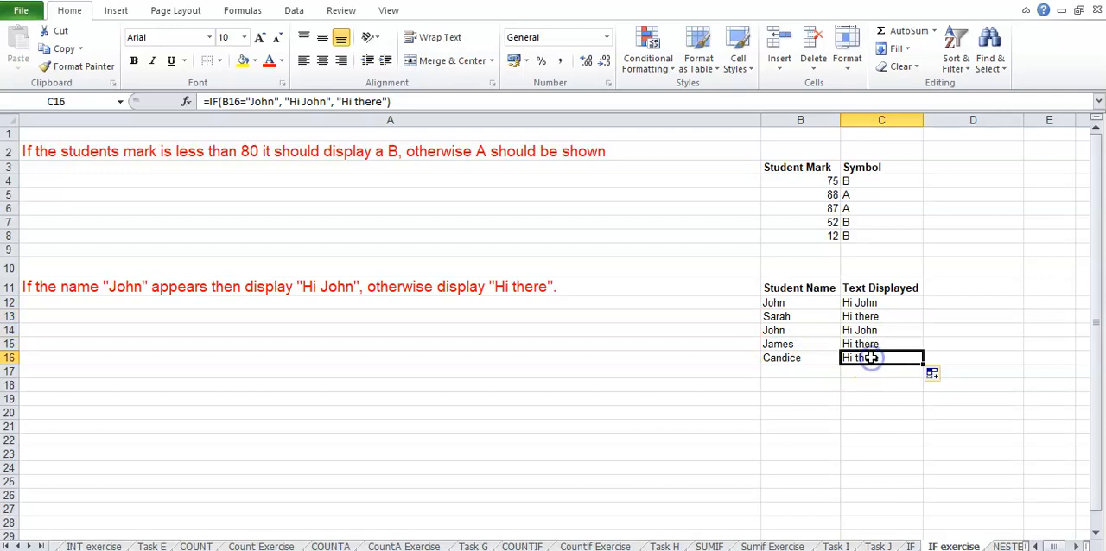
click(819, 332)
click(869, 332)
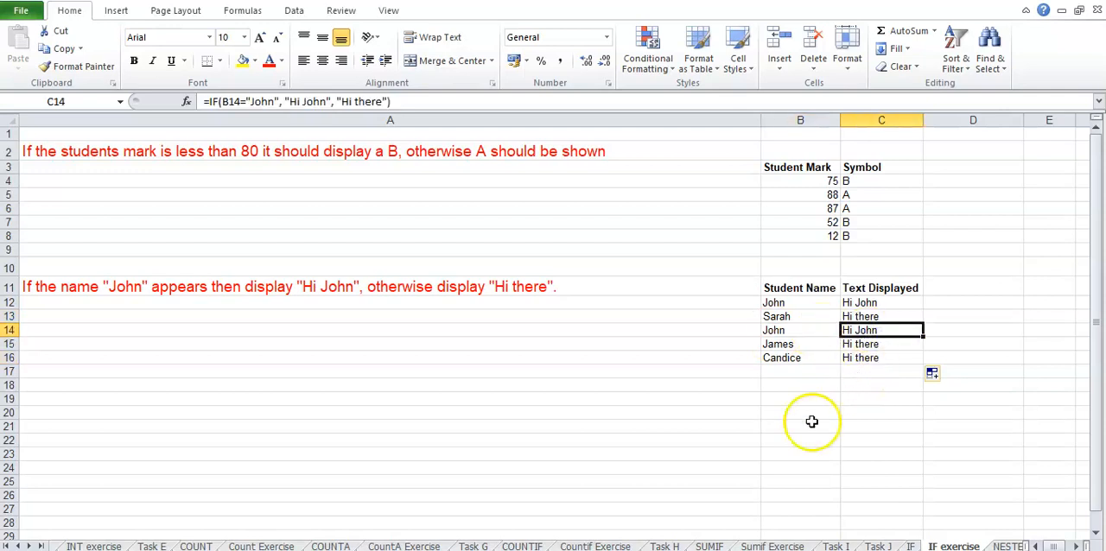